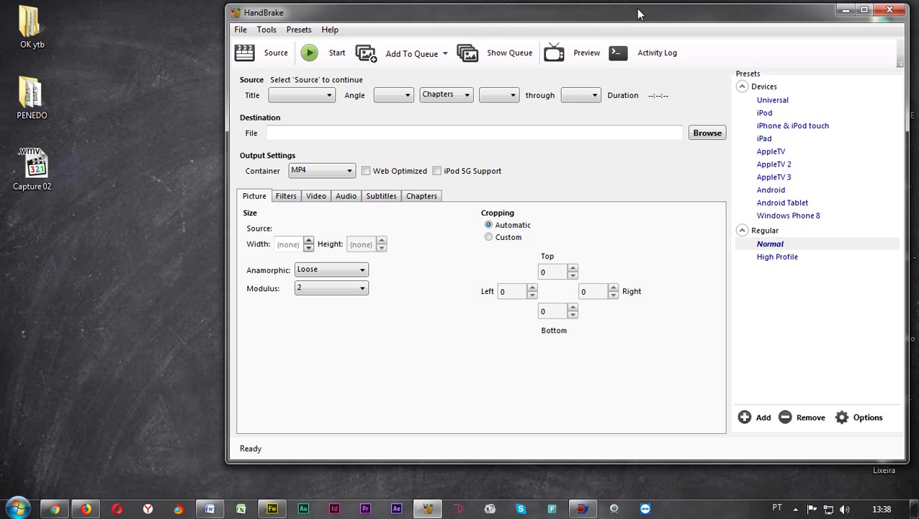
Open the PENEDO folder on the desktop and display its video files as tiles
{"action": "left_click_drag", "start_coordinate": [638, 14], "coordinate": [612, 24]}
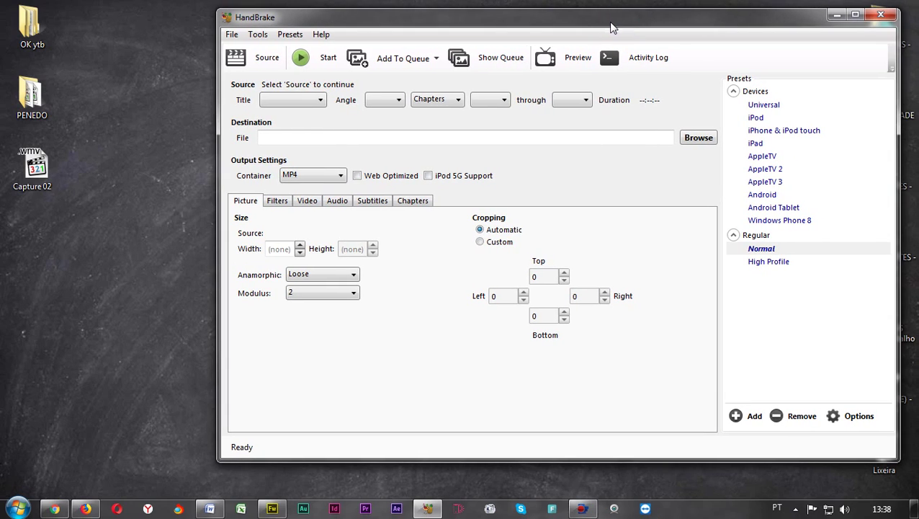
{"action": "double_click", "coordinate": [43, 101]}
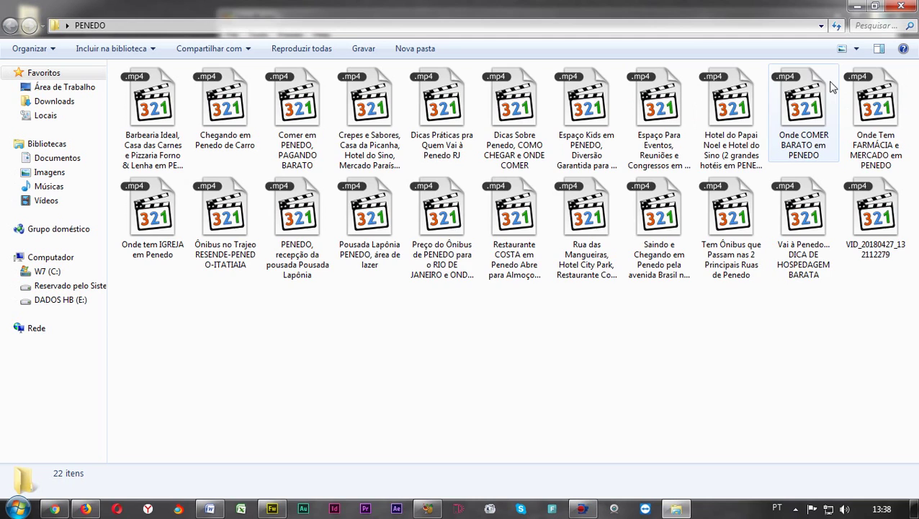
{"action": "left_click", "coordinate": [840, 49]}
{"action": "left_click", "coordinate": [841, 49]}
{"action": "left_click", "coordinate": [839, 52]}
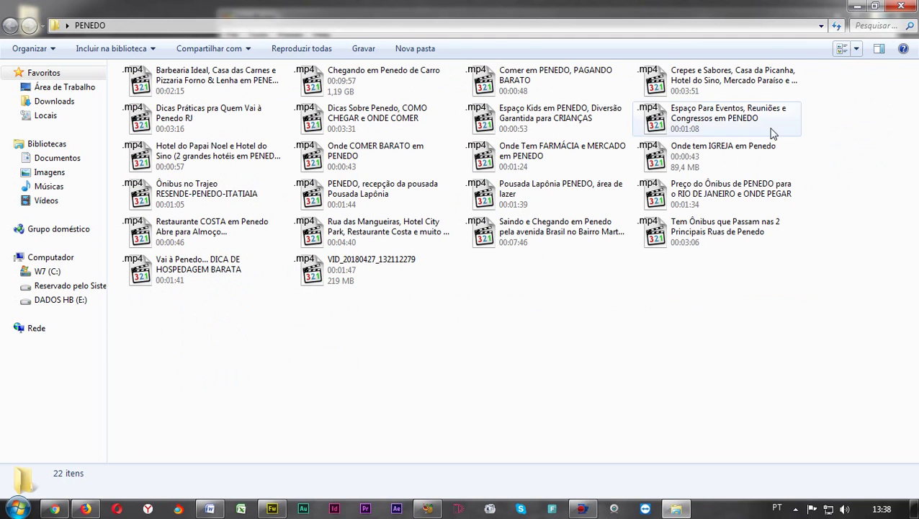
Select all the PENEDO videos, check the file details of the "Espaço Kids em PENEDO" video, and close the folder
{"action": "left_click_drag", "start_coordinate": [785, 313], "coordinate": [135, 65]}
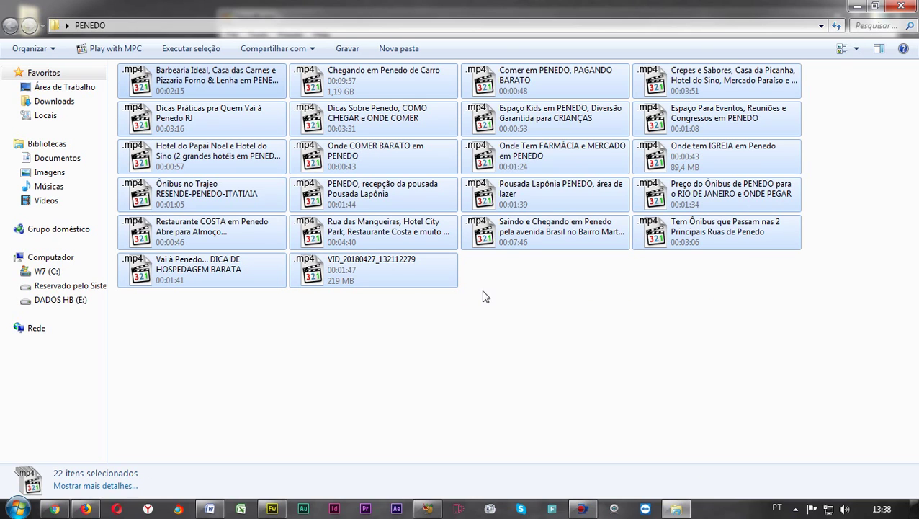
{"action": "left_click", "coordinate": [458, 108]}
{"action": "left_click", "coordinate": [519, 117]}
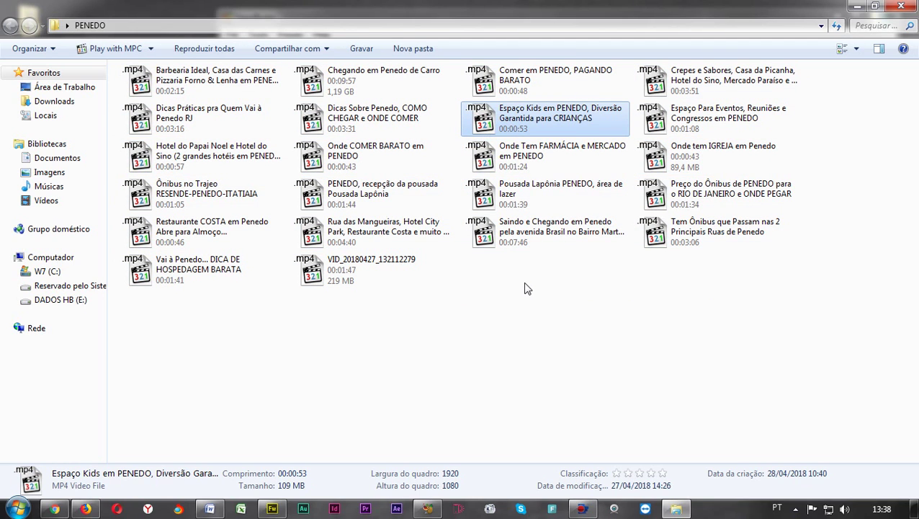
{"action": "left_click", "coordinate": [904, 9]}
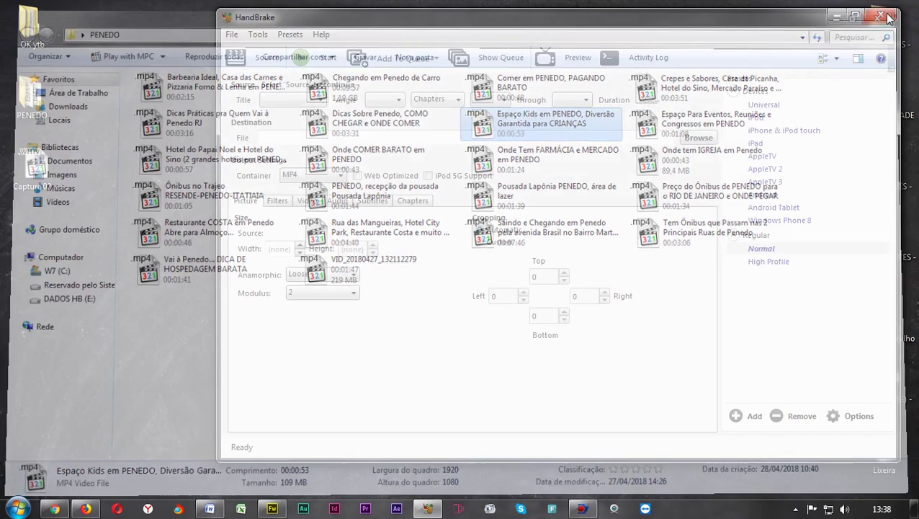
Load the PENEDO folder from the desktop (Área de Trabalho) as the video source
{"action": "left_click_drag", "start_coordinate": [354, 24], "coordinate": [363, 20]}
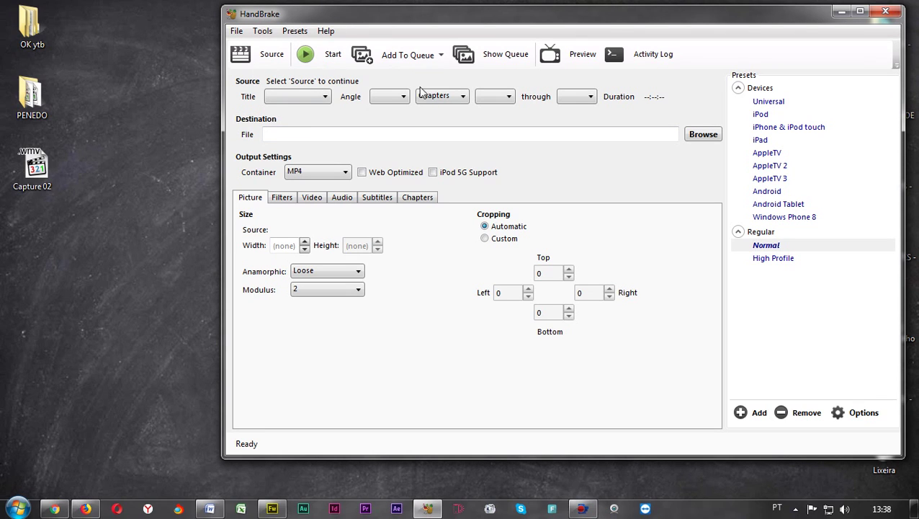
{"action": "left_click", "coordinate": [268, 60]}
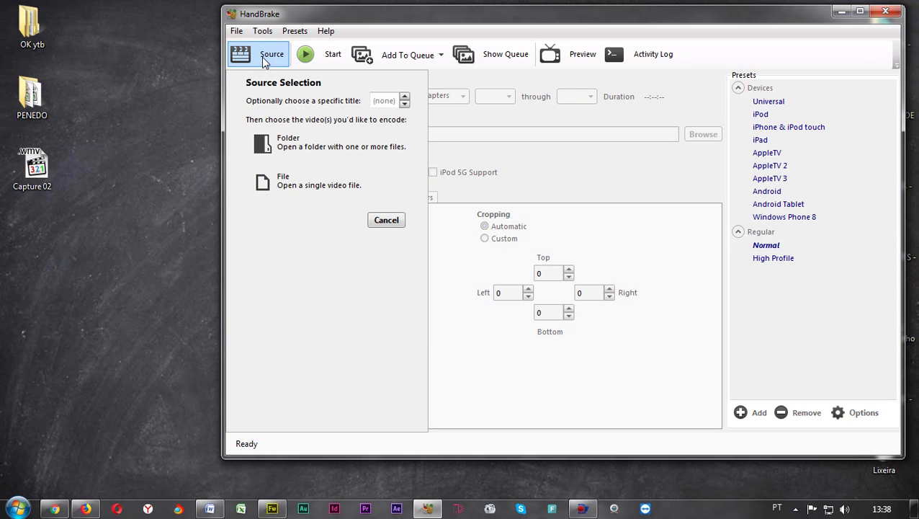
{"action": "left_click", "coordinate": [295, 148]}
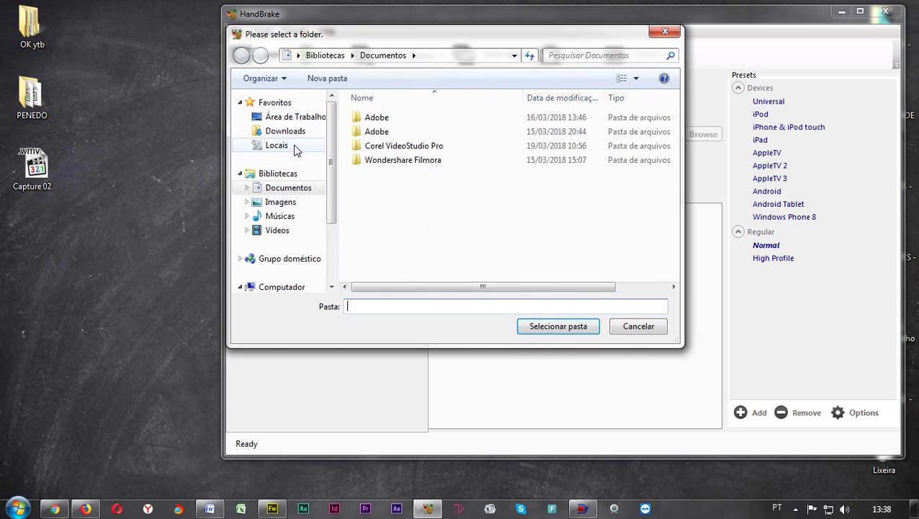
{"action": "left_click", "coordinate": [305, 115]}
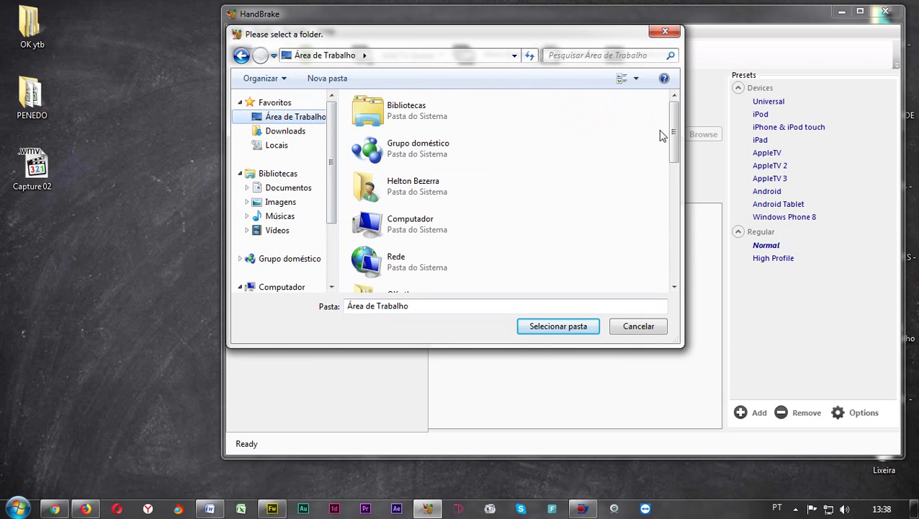
{"action": "left_click_drag", "start_coordinate": [672, 133], "coordinate": [676, 196]}
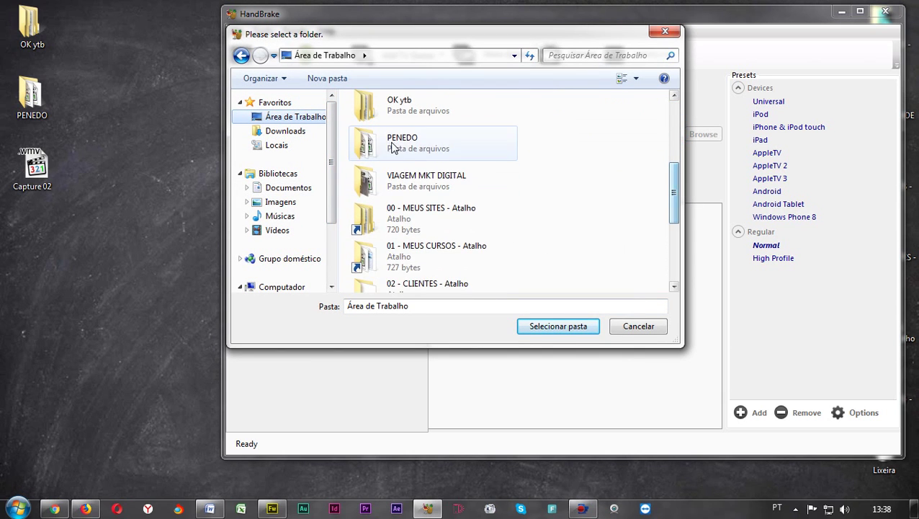
{"action": "left_click", "coordinate": [403, 142]}
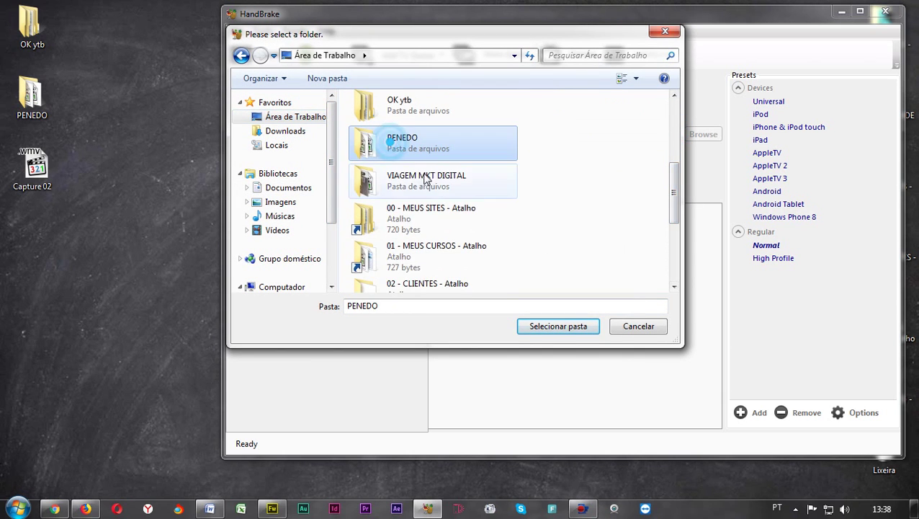
{"action": "left_click", "coordinate": [542, 328]}
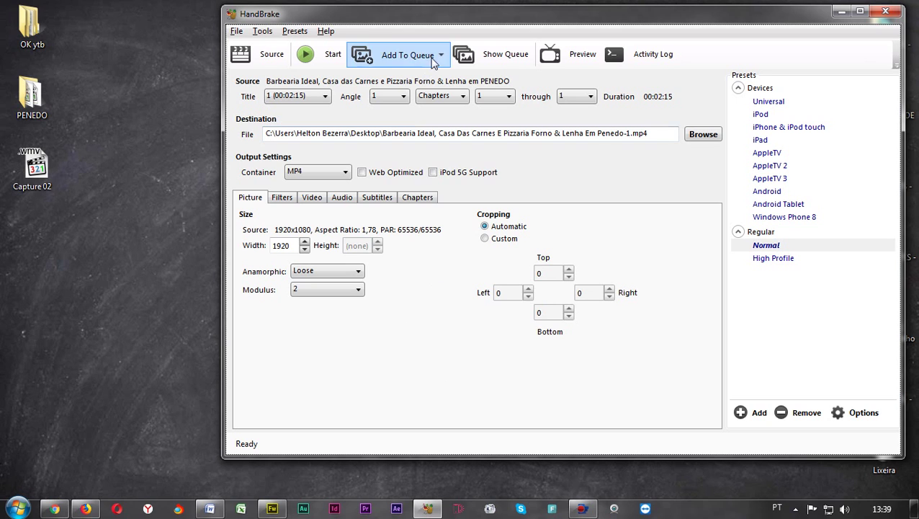
Add all the videos of the loaded source folder to the encoding queue
{"action": "left_click_drag", "start_coordinate": [508, 16], "coordinate": [483, 13]}
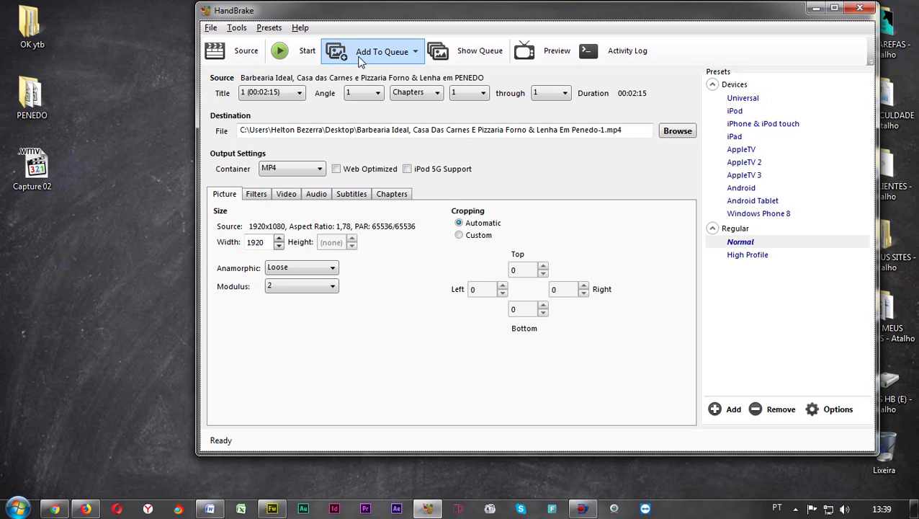
{"action": "left_click", "coordinate": [417, 53]}
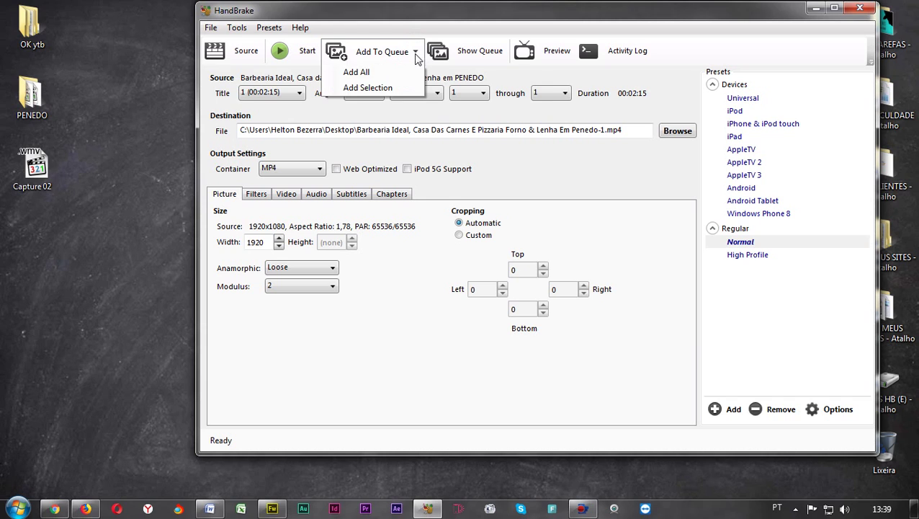
{"action": "left_click", "coordinate": [370, 73]}
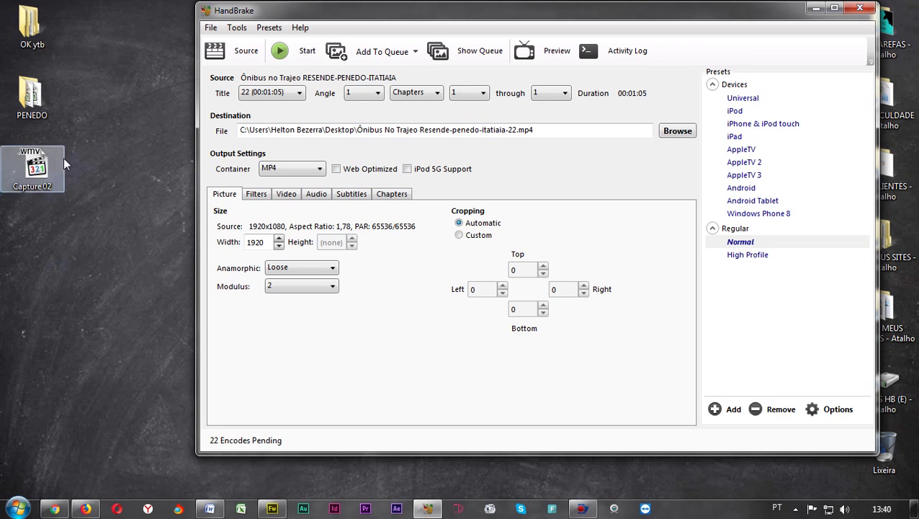
Look over the original videos in the PENEDO folder, close it, and start encoding the queue
{"action": "double_click", "coordinate": [42, 108]}
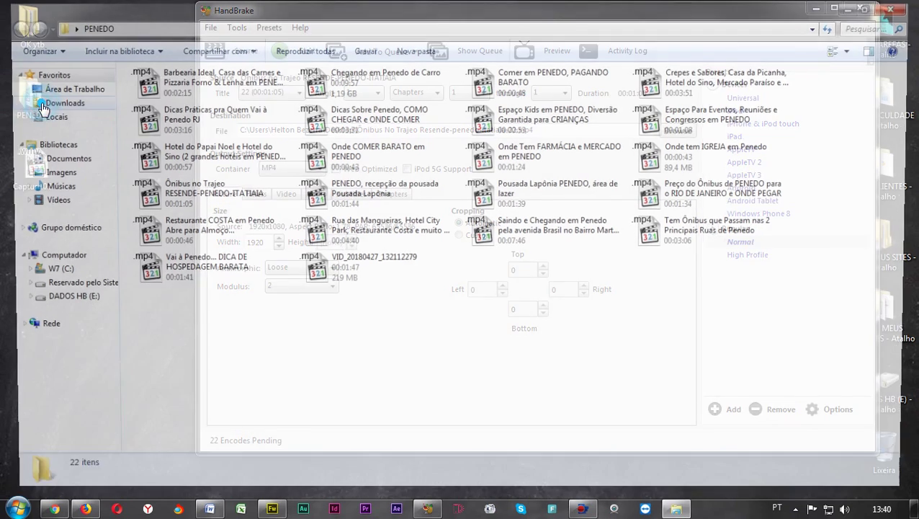
{"action": "left_click", "coordinate": [906, 8]}
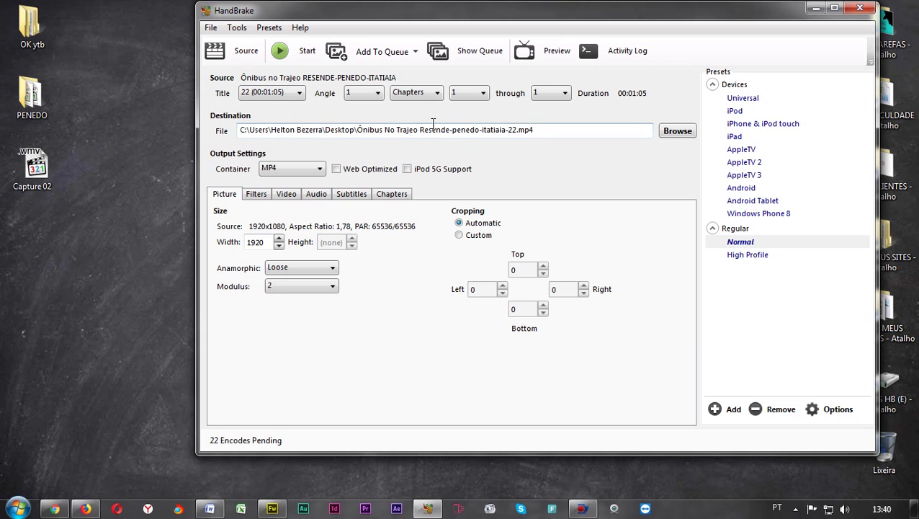
{"action": "left_click", "coordinate": [283, 51]}
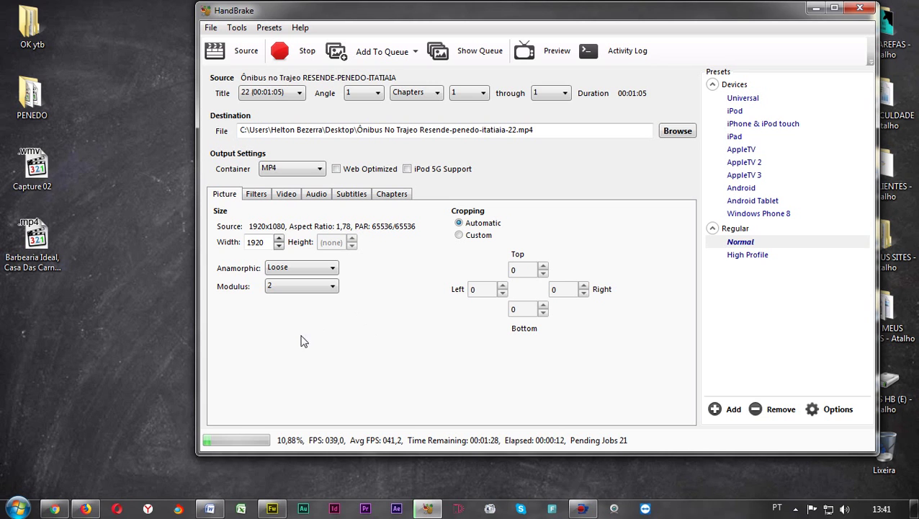
Check the new Barbearia Ideal output file on the desktop and the sizes of the original Barbearia Ideal and Chegando em Penedo de Carro videos
{"action": "left_click_drag", "start_coordinate": [418, 14], "coordinate": [441, 19]}
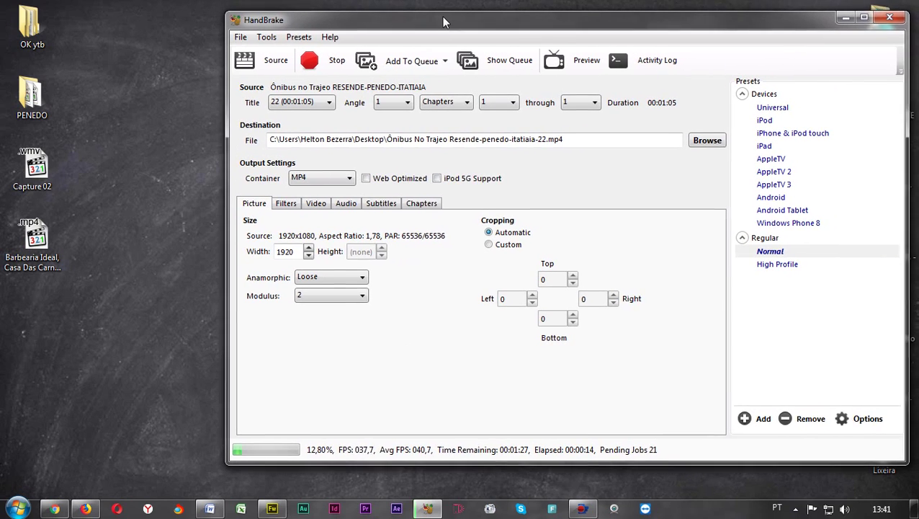
{"action": "double_click", "coordinate": [37, 267]}
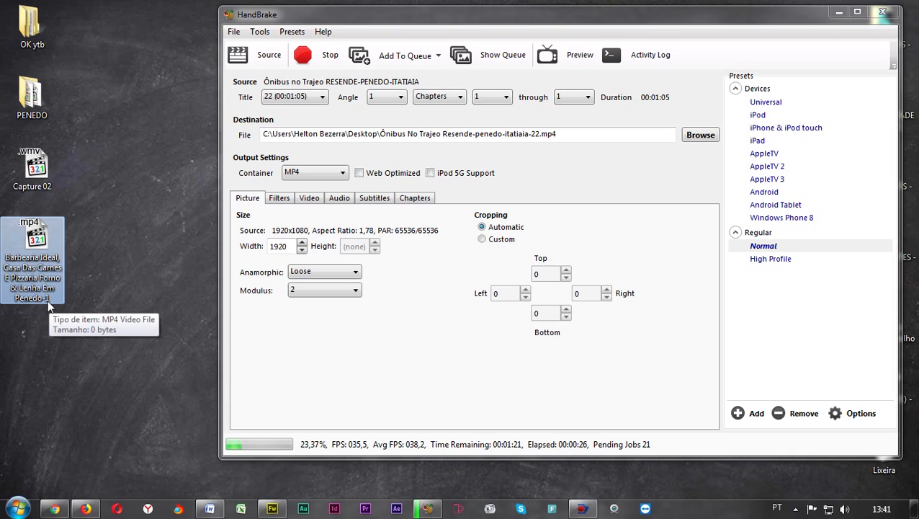
{"action": "double_click", "coordinate": [32, 95]}
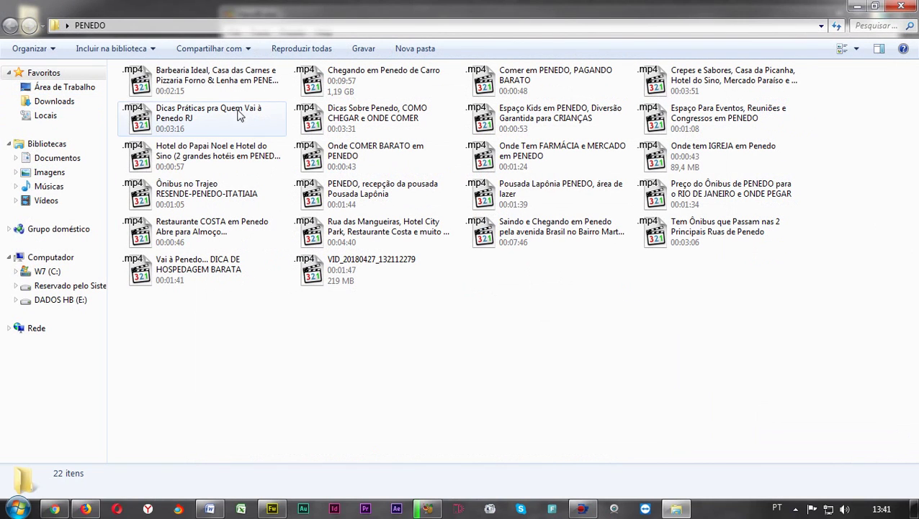
{"action": "left_click", "coordinate": [232, 90]}
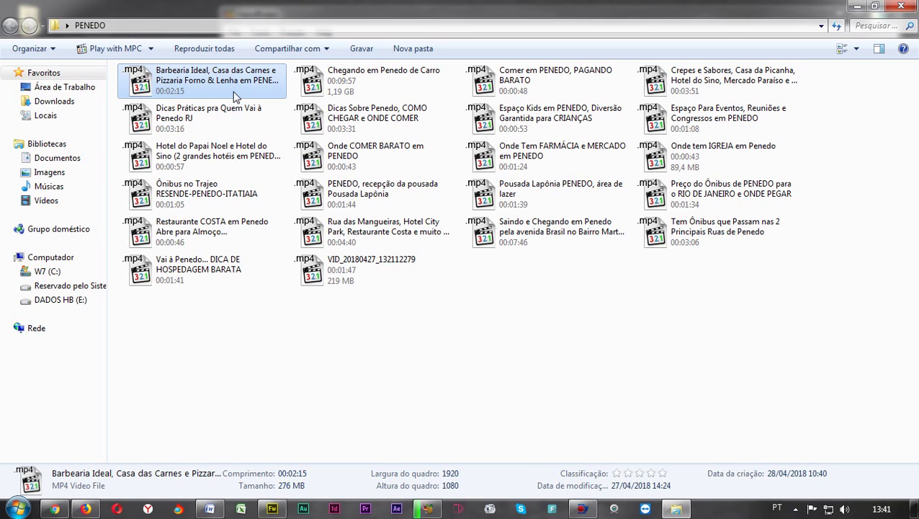
{"action": "left_click", "coordinate": [360, 83]}
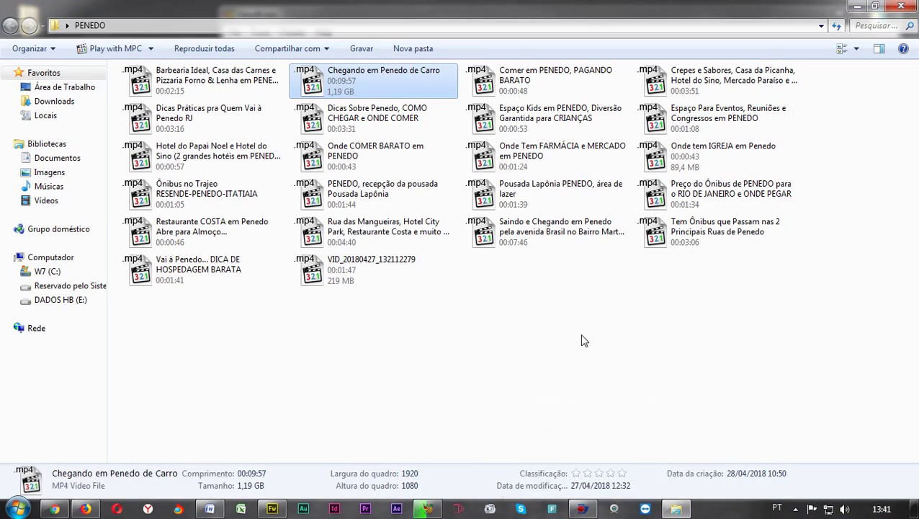
{"action": "left_click", "coordinate": [584, 341]}
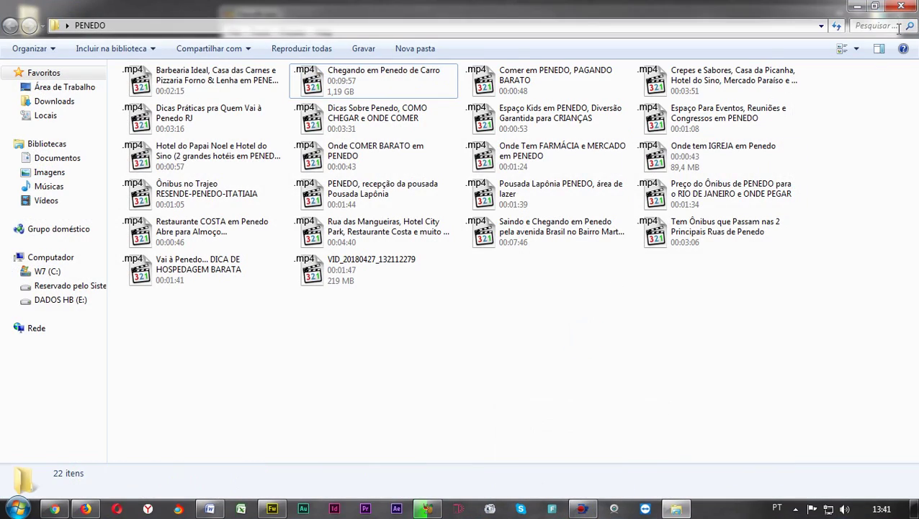
{"action": "left_click", "coordinate": [901, 5]}
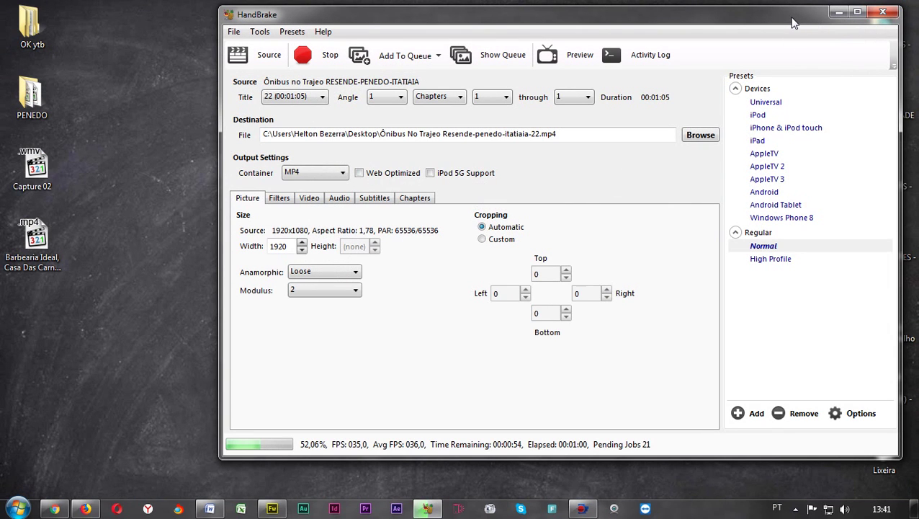
{"action": "left_click_drag", "start_coordinate": [790, 24], "coordinate": [771, 30]}
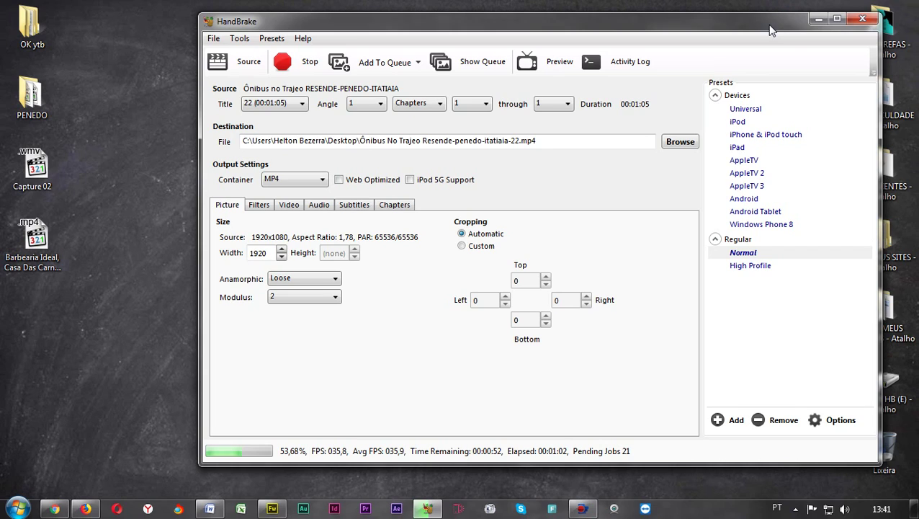